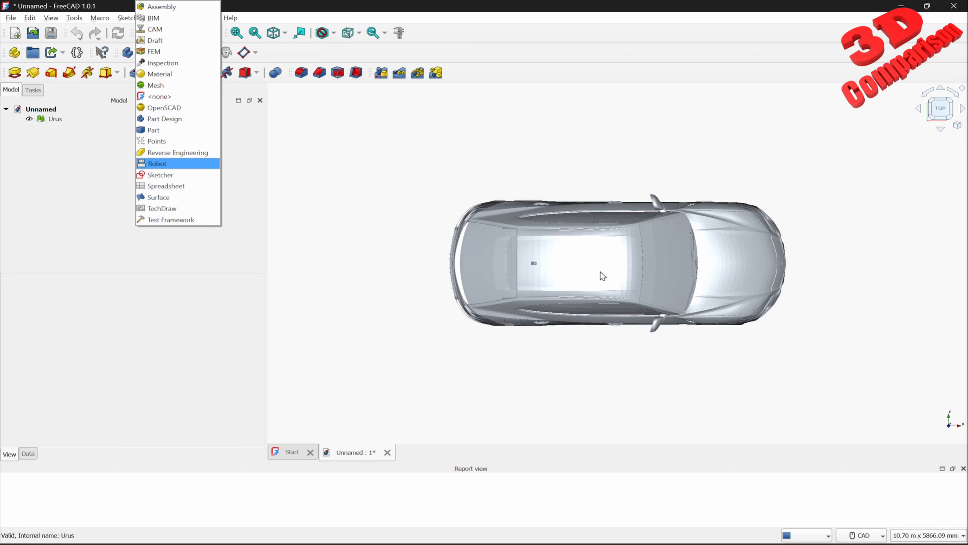
Examine the Urus car mesh from several angles, including a front three-quarter view, and leave it unselected.
click(669, 360)
scroll(663, 328, up, 2)
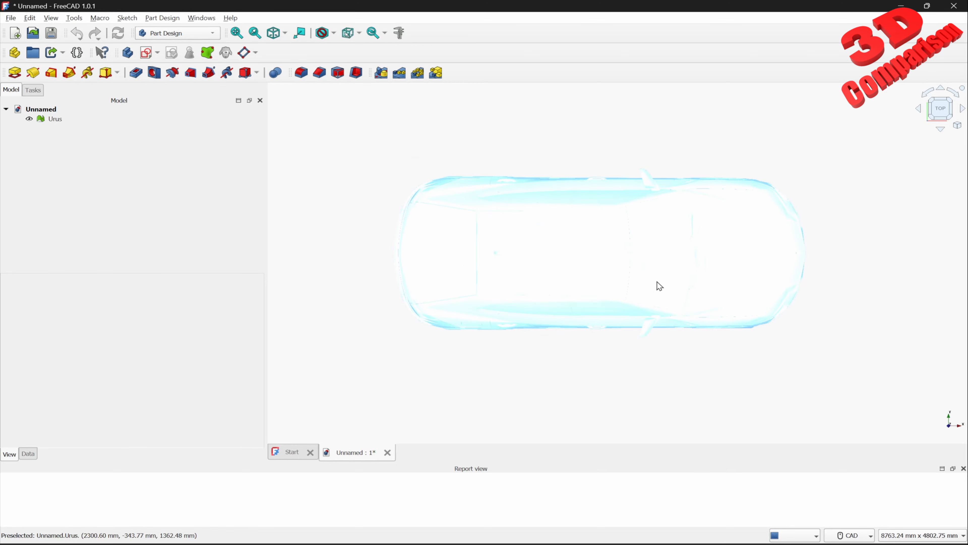
middle_drag(652, 347, 494, 347)
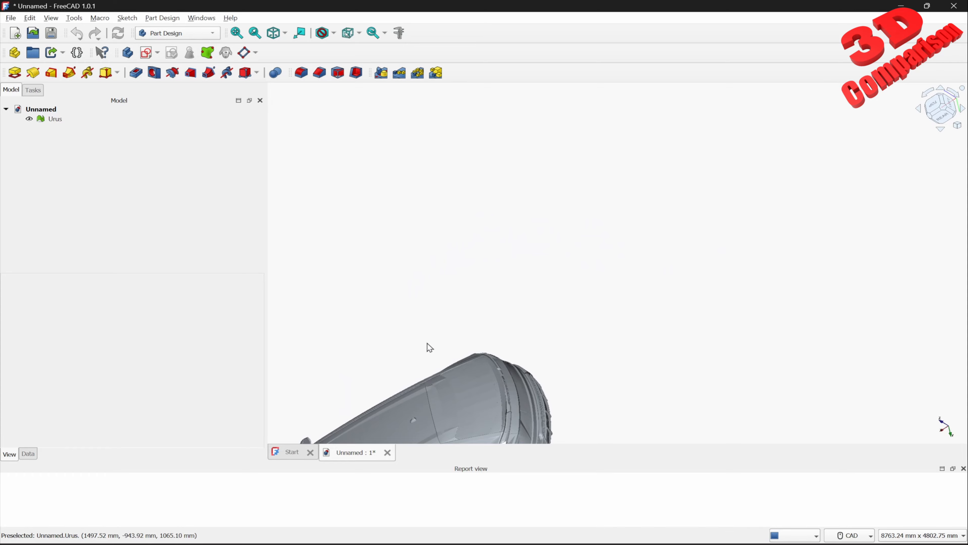
middle_drag(429, 347, 804, 216)
middle_drag(497, 193, 672, 305)
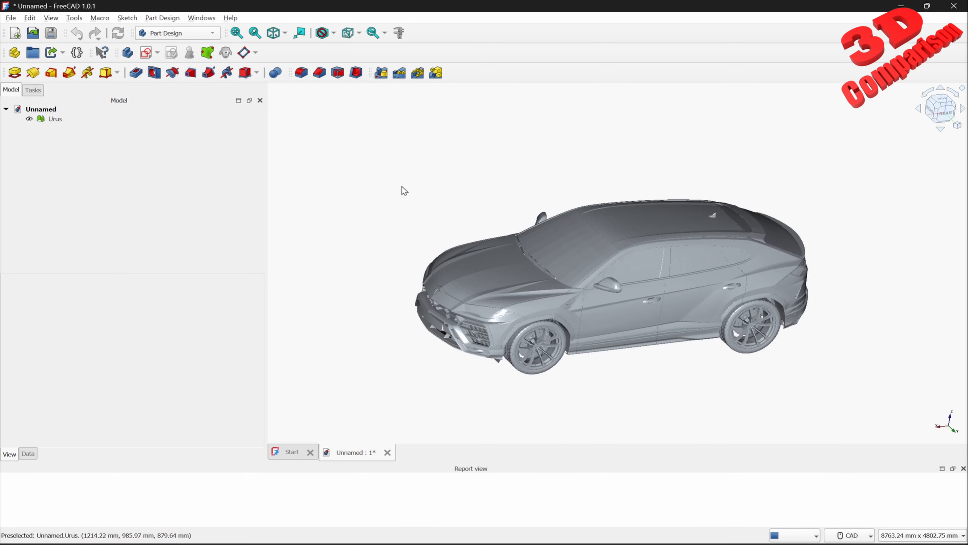
click(589, 219)
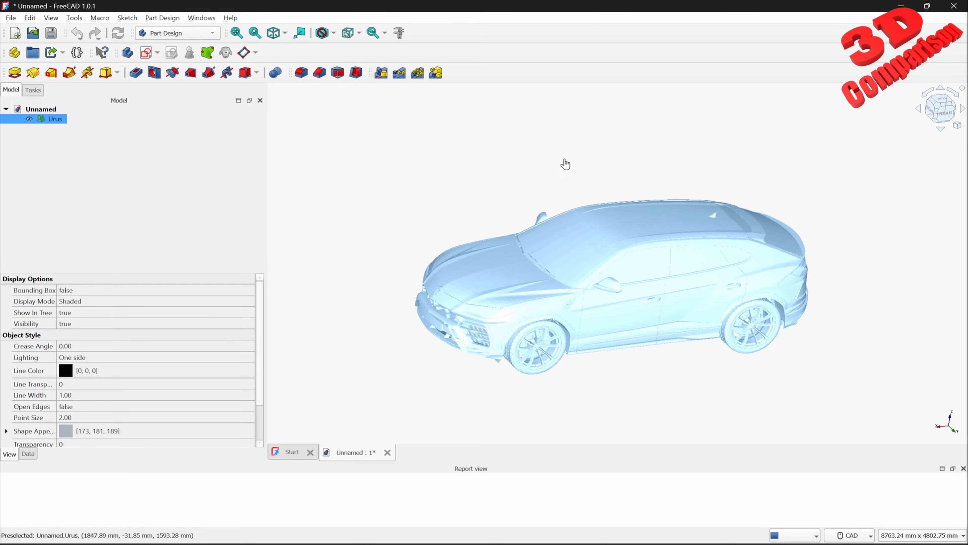
click(475, 156)
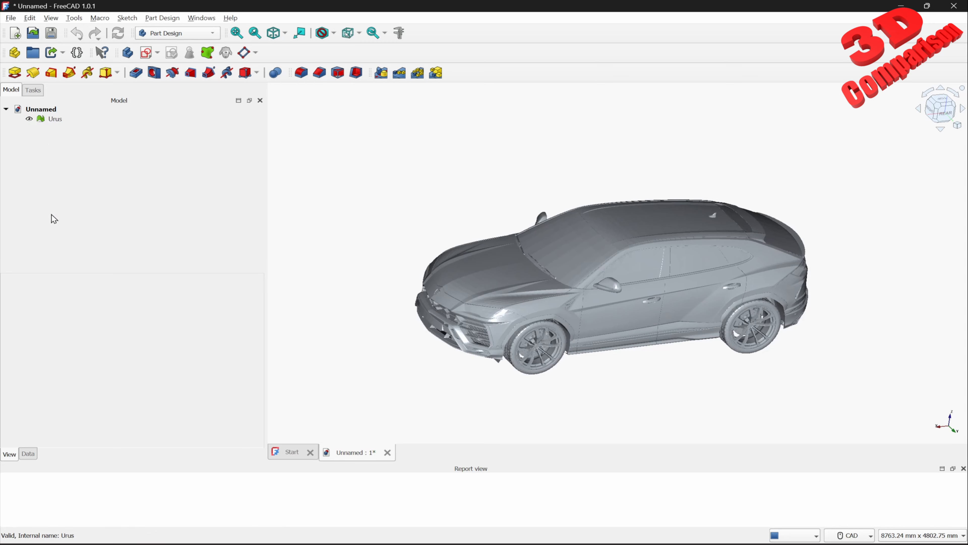
Import the G_Class_CFD STEP file into the current document, keeping the preset STEP import options.
click(10, 18)
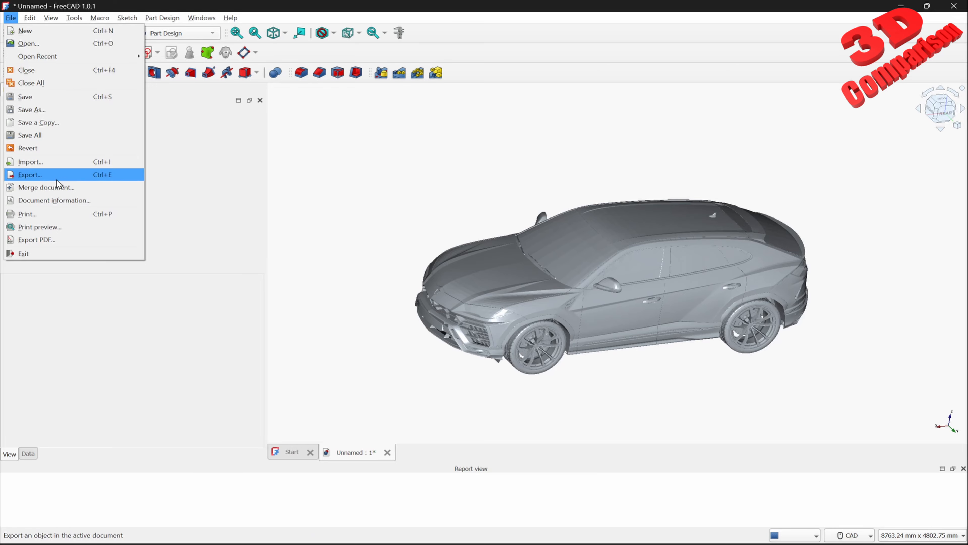
click(62, 162)
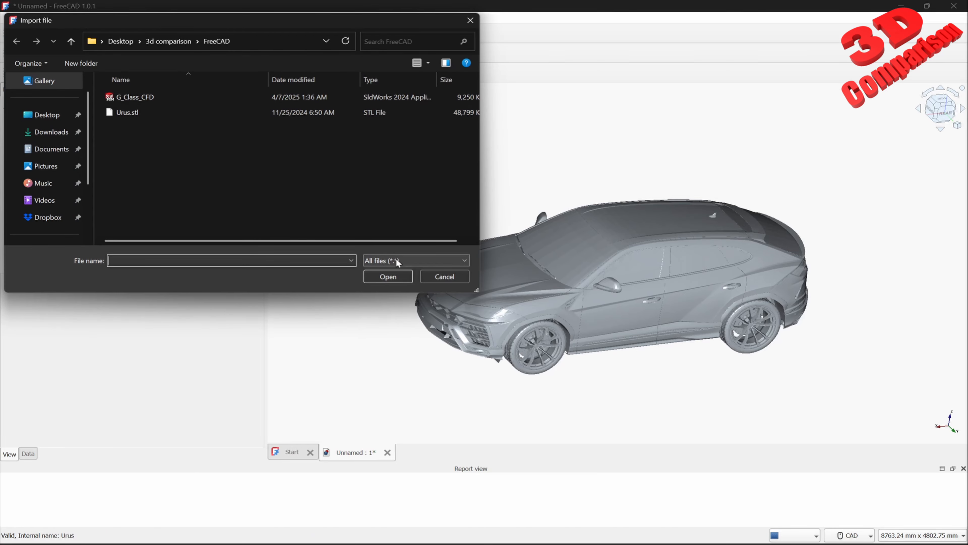
click(396, 262)
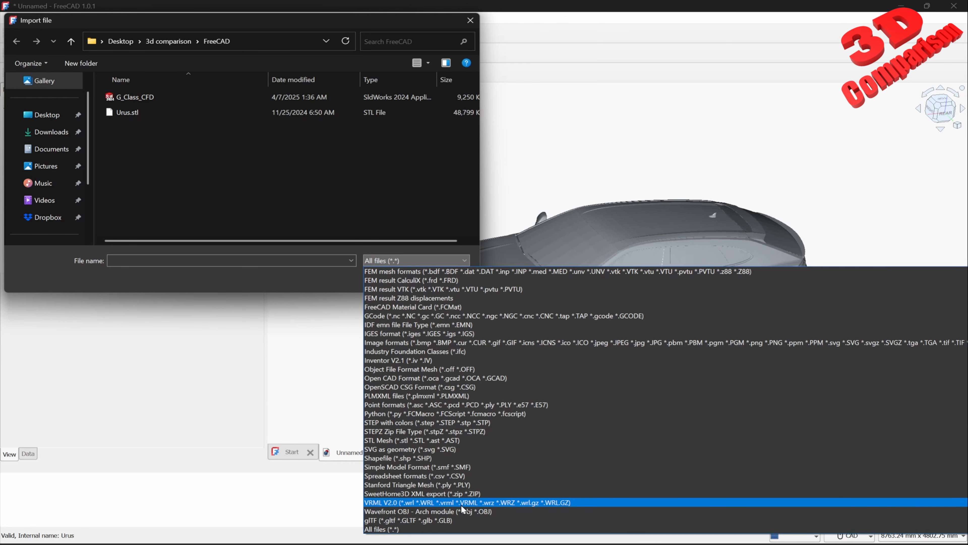
click(374, 212)
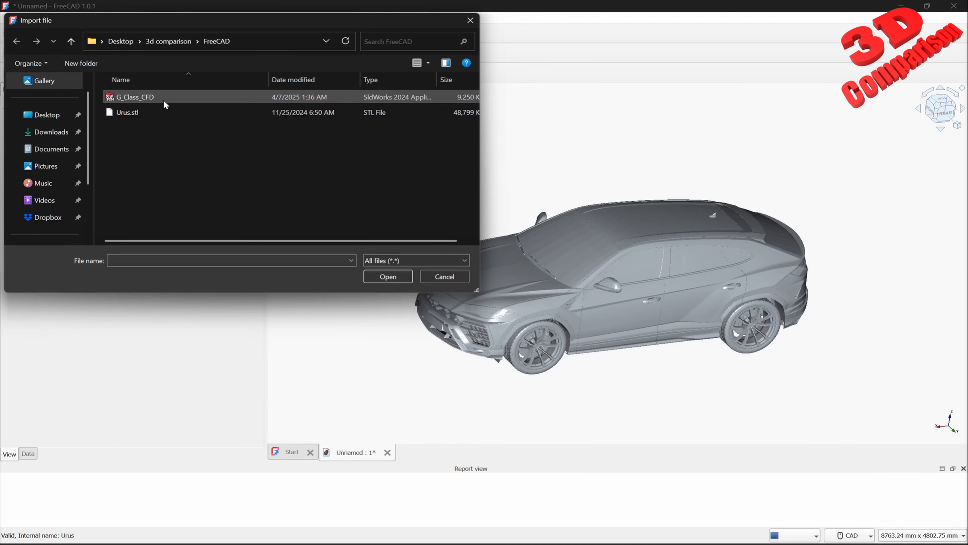
click(149, 97)
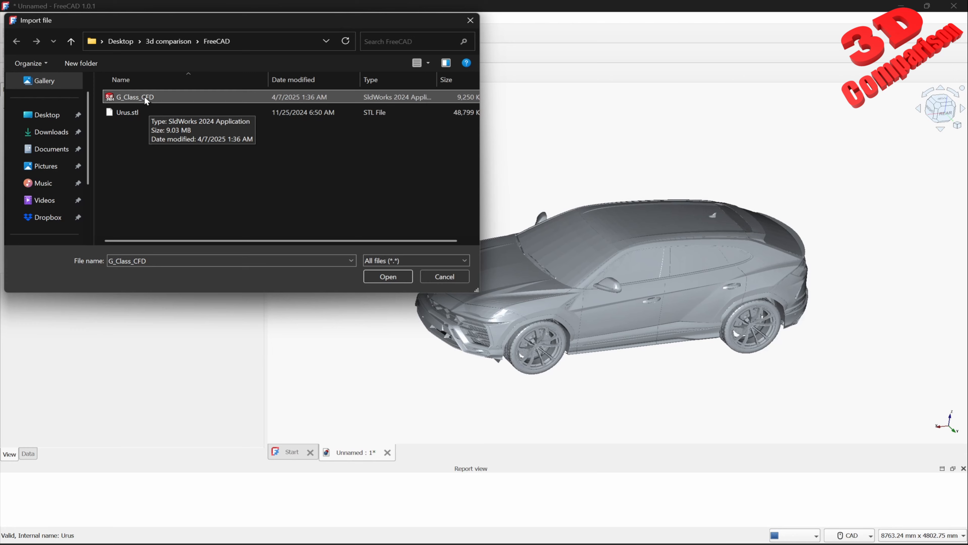
click(400, 281)
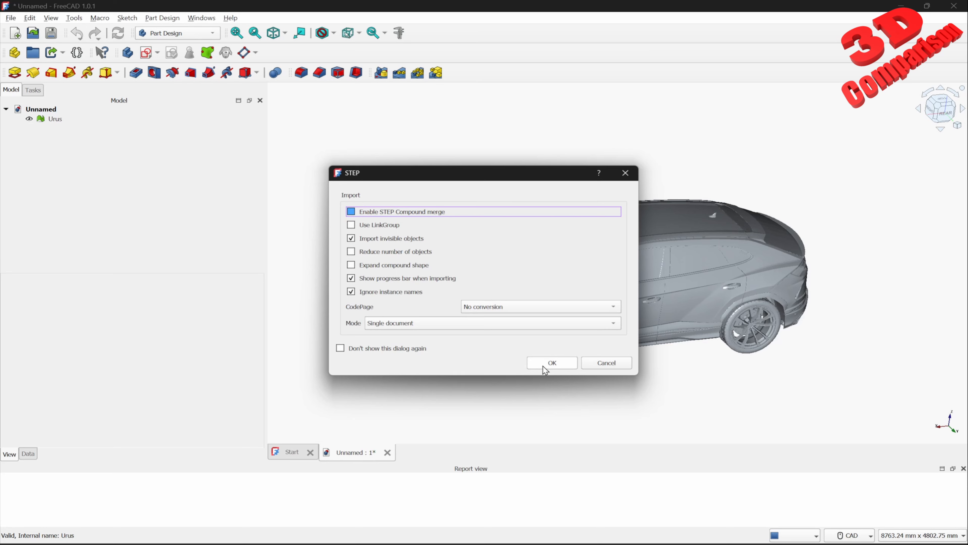
click(551, 364)
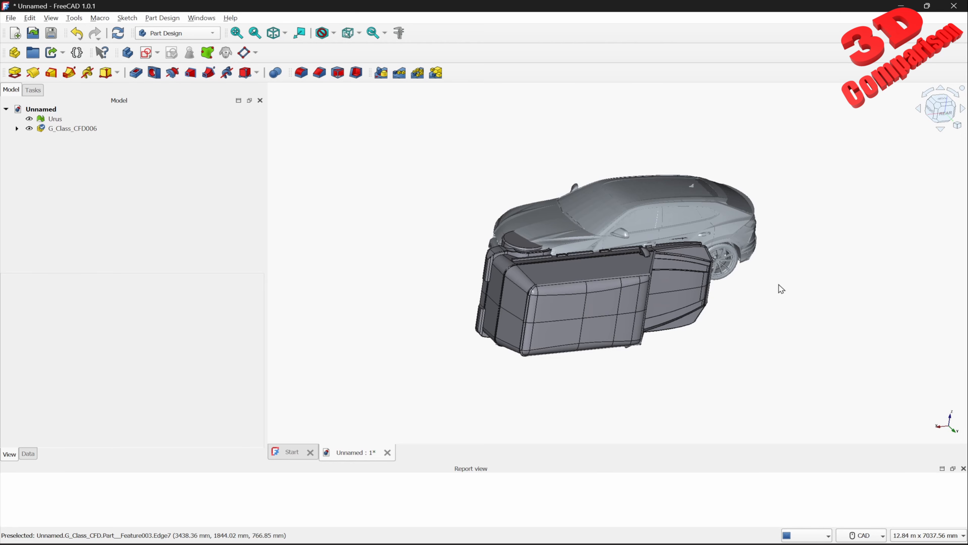
Start a Transform on the imported G-Class model and move it 417 mm in the negative X direction.
middle_drag(765, 284, 705, 280)
click(72, 129)
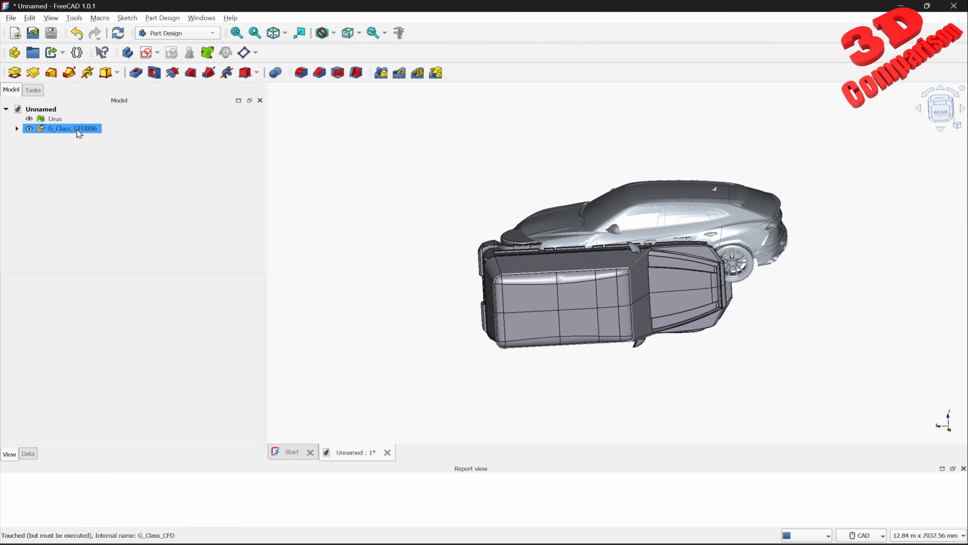
right_click(77, 128)
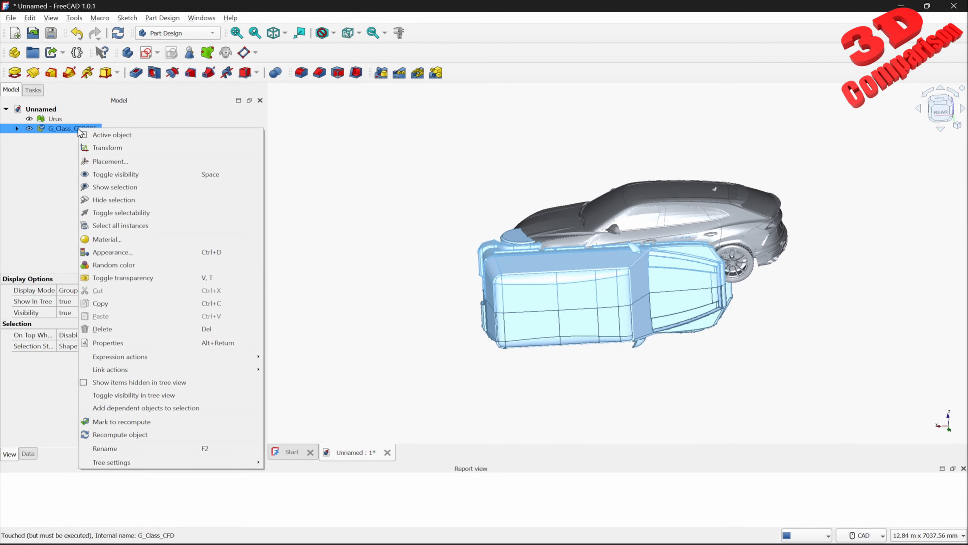
click(133, 147)
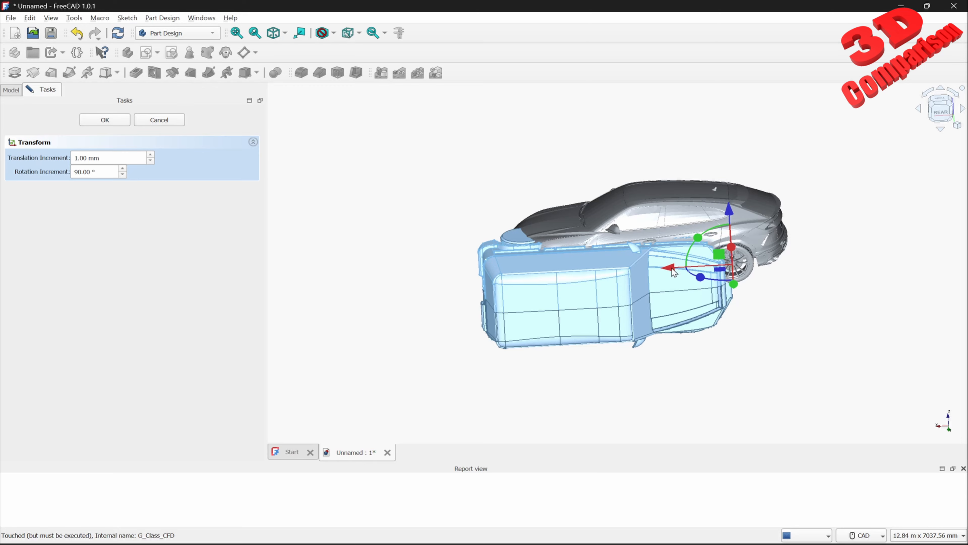
drag(674, 272, 693, 287)
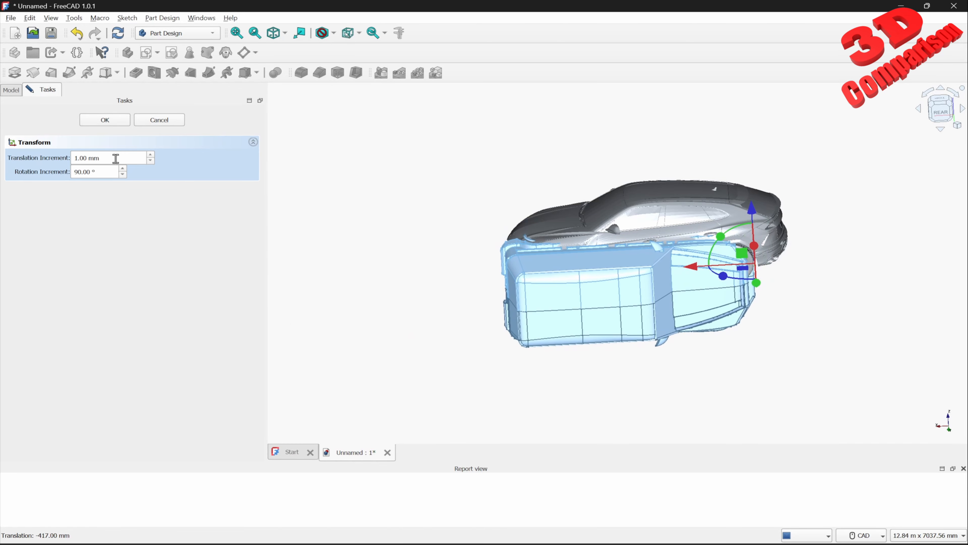
Set the translation increment to 10 mm and move the G-Class 180 mm in the negative X direction.
drag(115, 158, 69, 159)
text(10)
key(Tab)
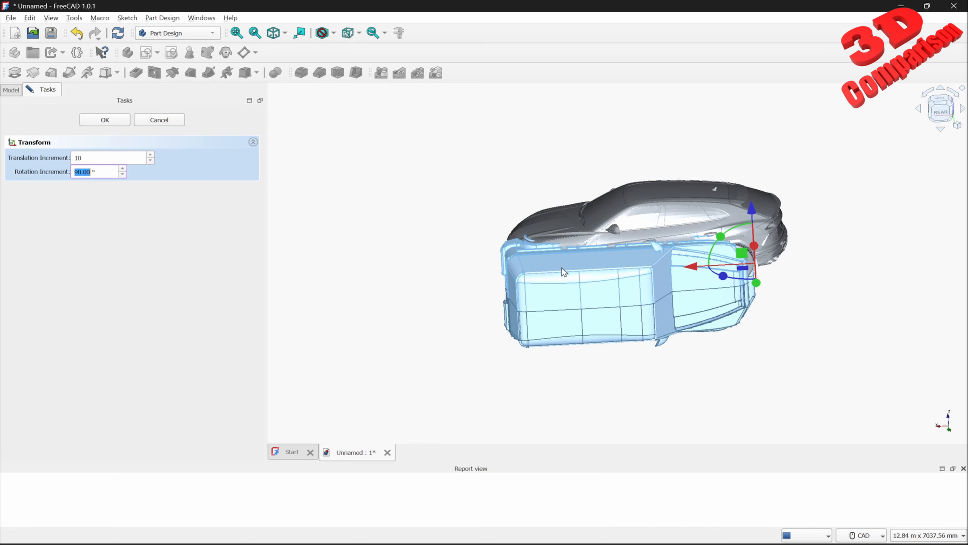
mouse_move(701, 273)
mouse_down()
mouse_move(545, 275)
mouse_move(718, 274)
mouse_move(706, 274)
mouse_up()
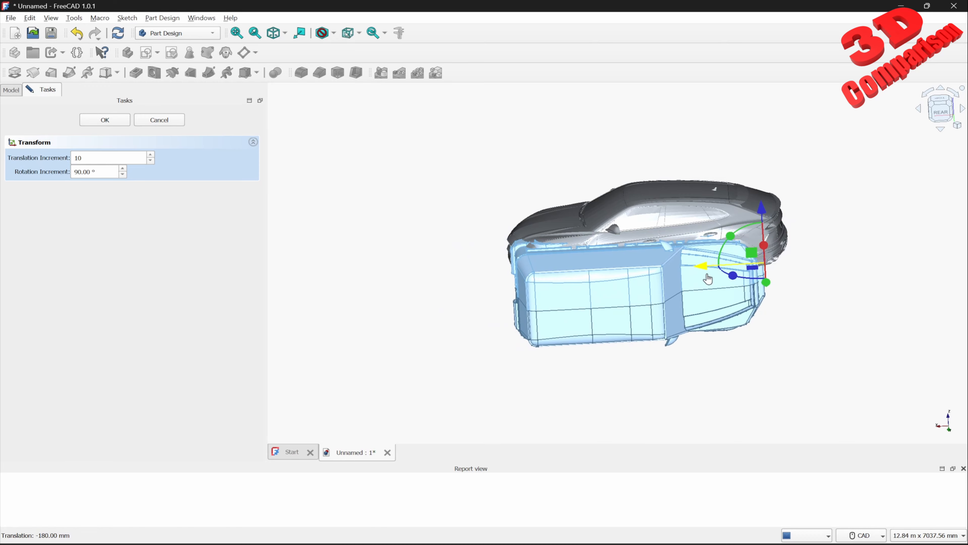
Set the translation increment to 1000 mm and move the G-Class along positive X until it clears the Urus.
double_click(123, 158)
text(1000)
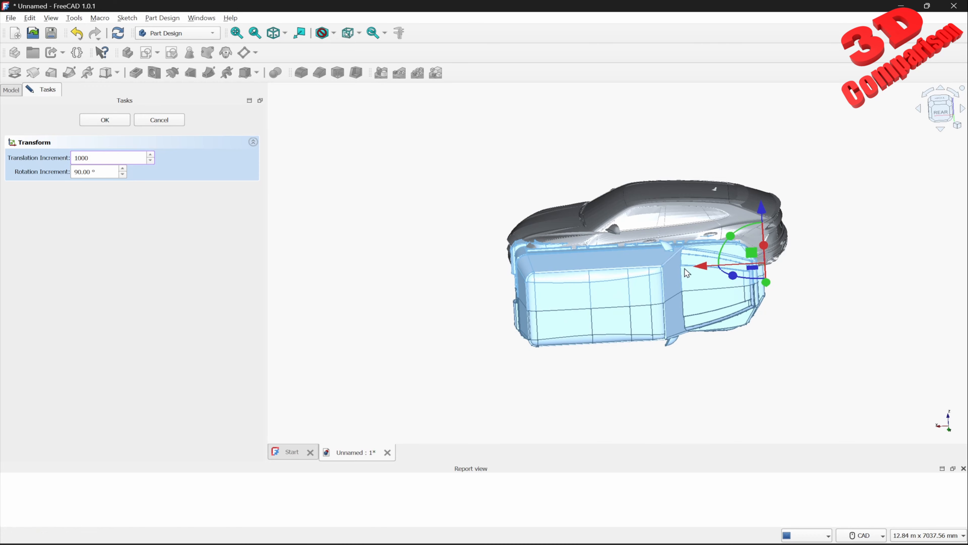
drag(708, 269, 452, 275)
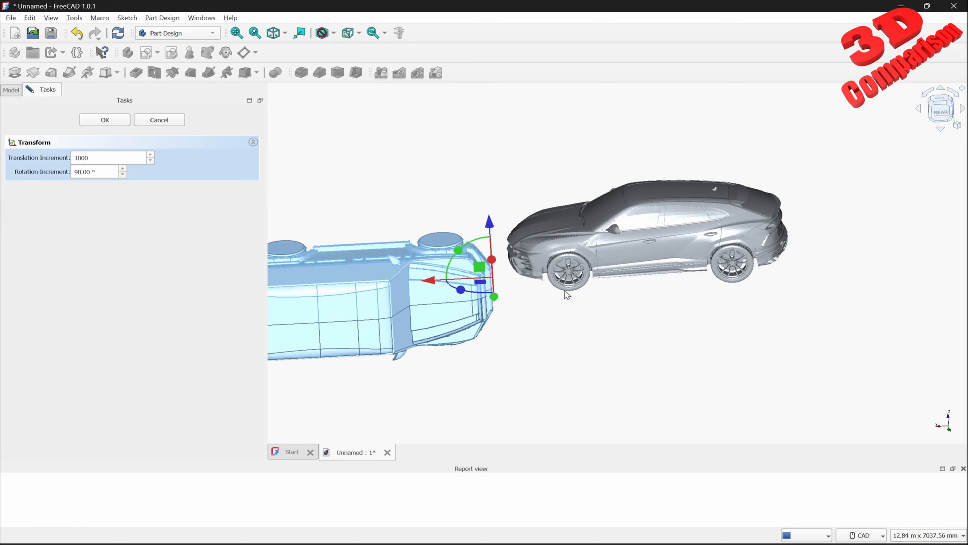
Move the G-Class along positive X in 1000 mm increments and rotate it 90° about X so it stands upright.
middle_drag(562, 285, 498, 281)
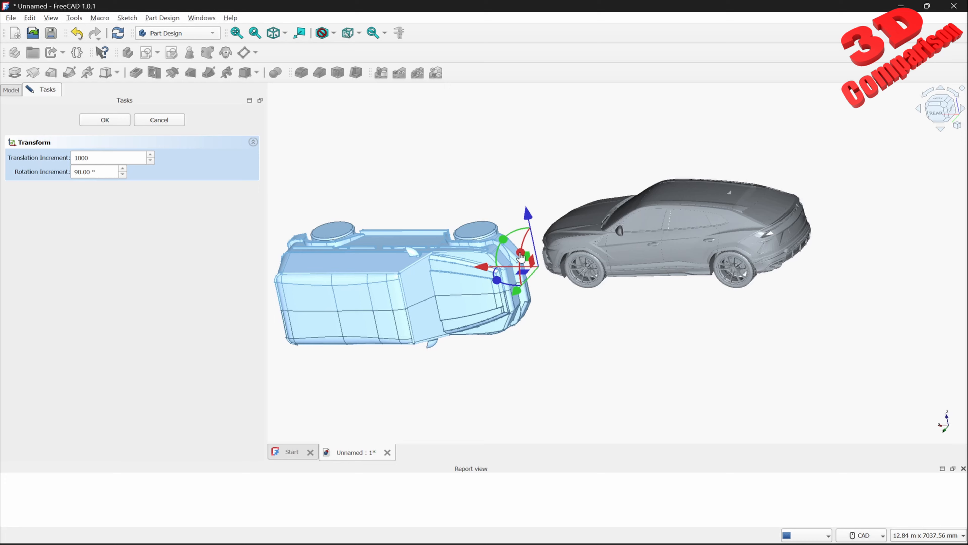
drag(521, 258, 593, 257)
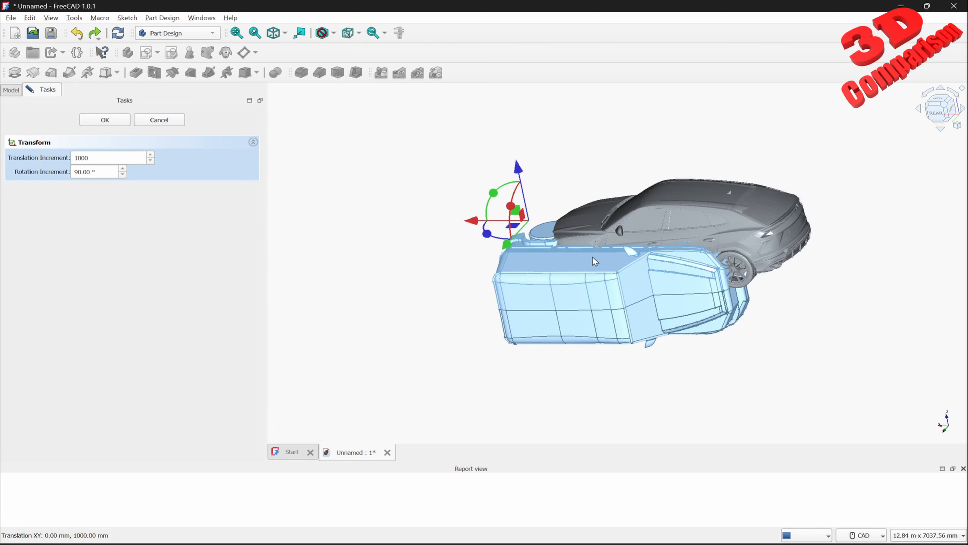
drag(475, 222, 536, 246)
drag(425, 223, 400, 227)
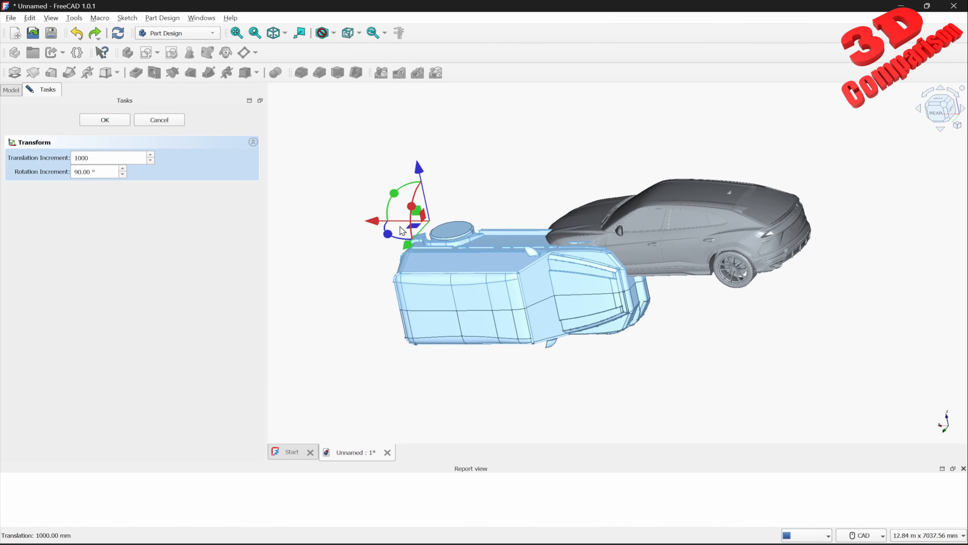
middle_drag(474, 240, 449, 276)
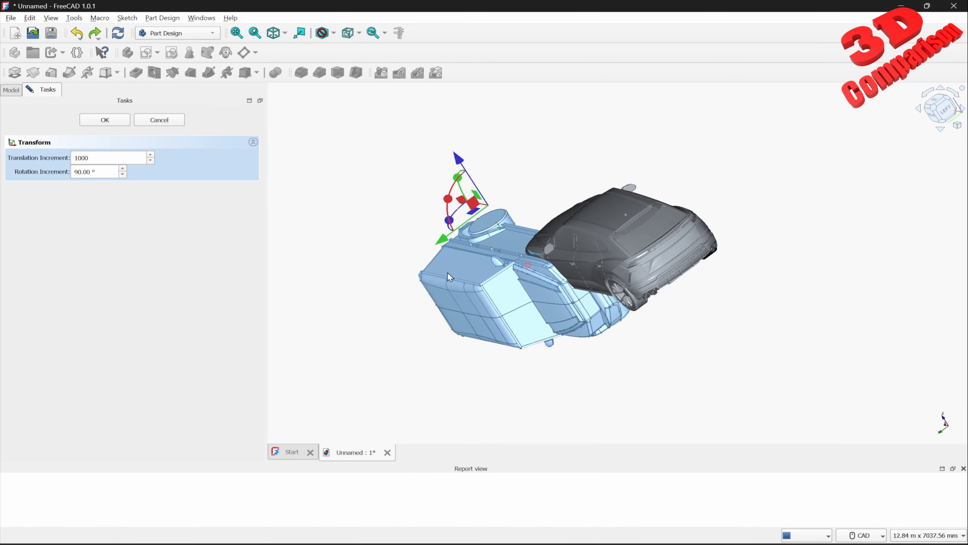
drag(450, 206, 522, 228)
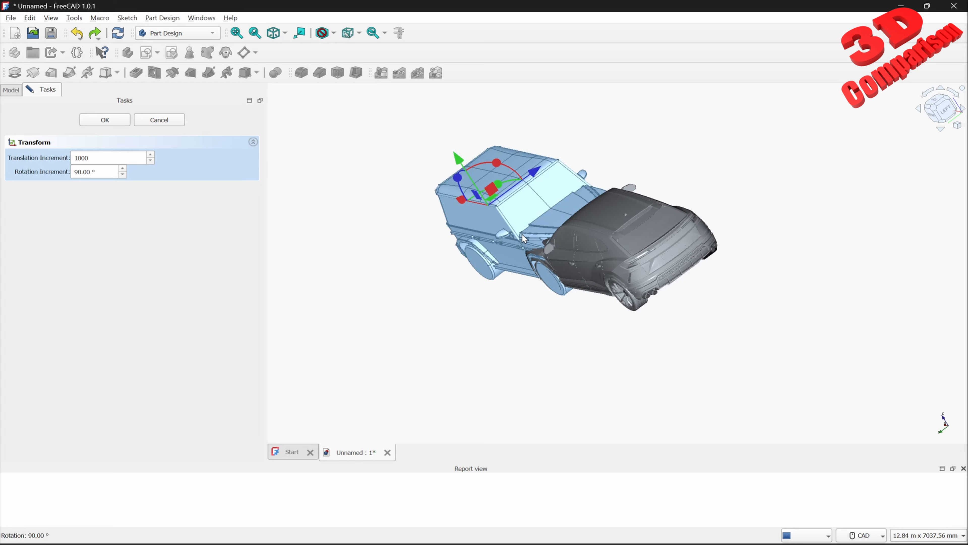
Set the translation increment to 10 mm and move the G-Class 760 mm and another 830 mm in the negative X direction.
double_click(140, 157)
text(10)
key(Tab)
drag(460, 200, 480, 241)
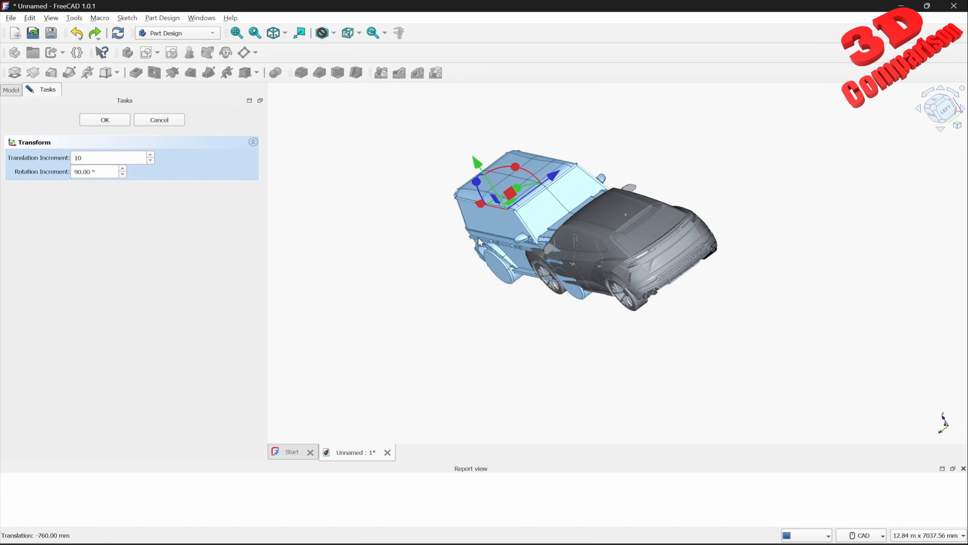
middle_drag(466, 237, 583, 208)
drag(392, 205, 441, 265)
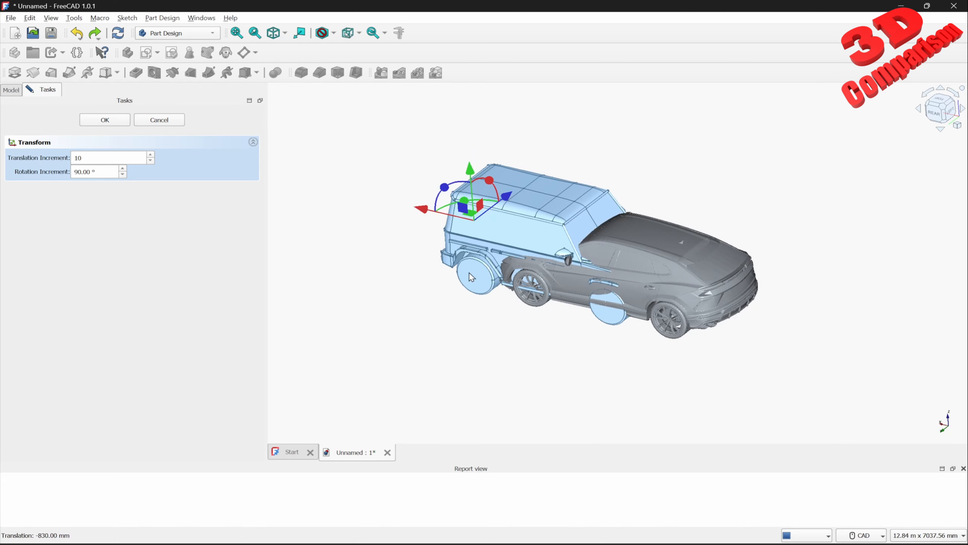
Move the G-Class 960 mm in the positive X direction as seen in the rear view, and accept the transform.
middle_drag(469, 273, 726, 294)
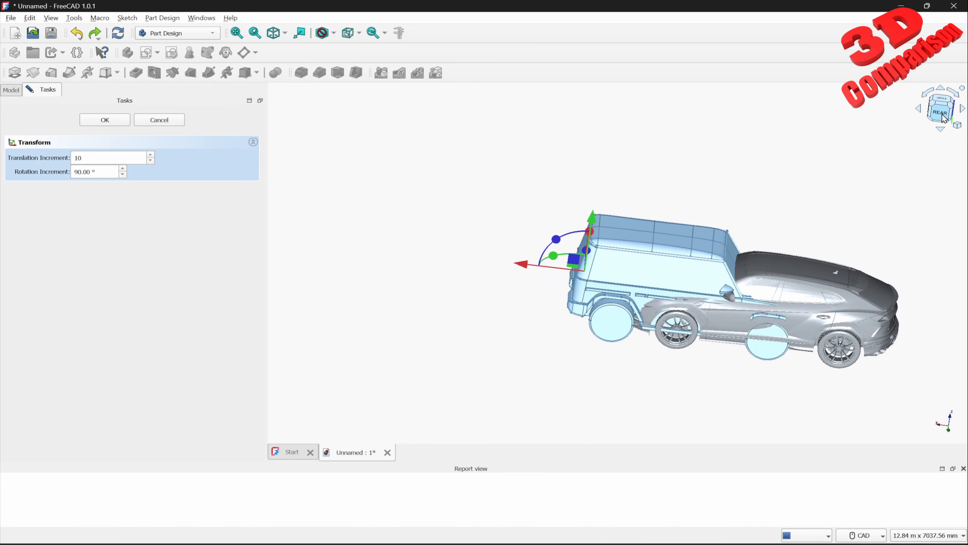
click(941, 115)
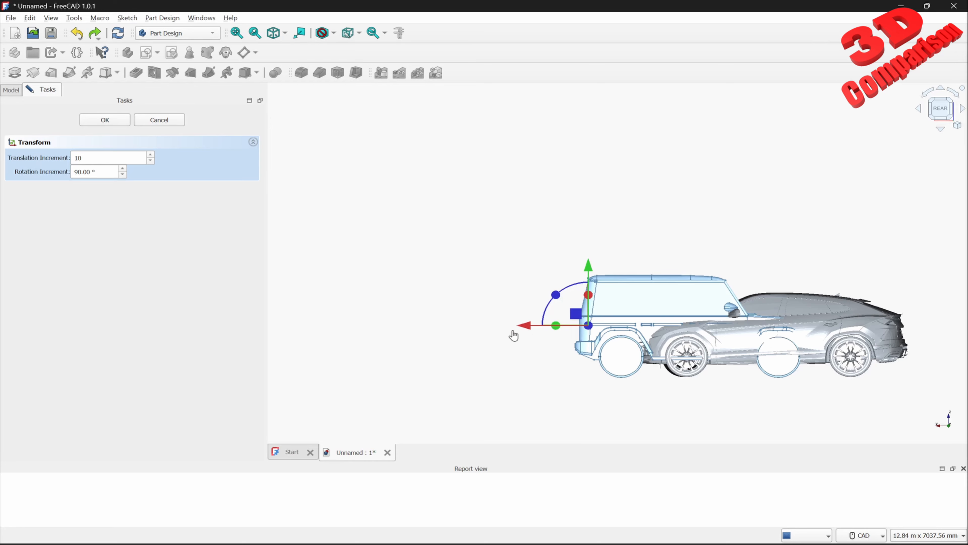
drag(523, 326, 475, 375)
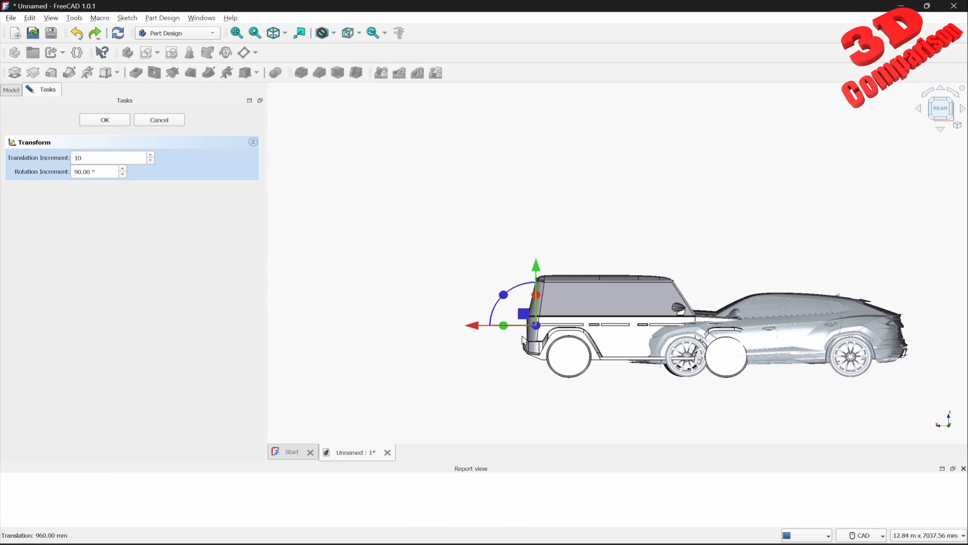
click(108, 122)
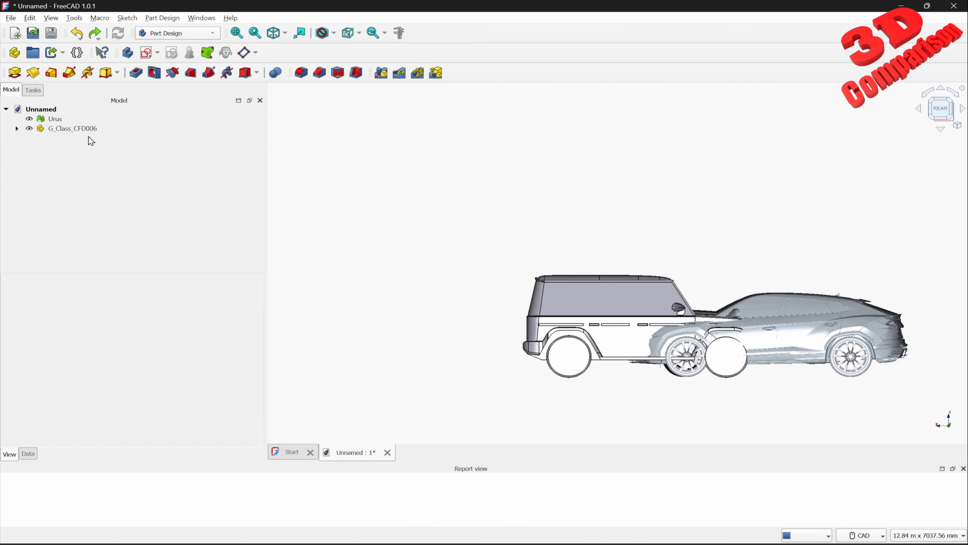
Transform the G-Class again, moving it 3150 mm in positive X so it stands clear of the Urus, and accept it.
click(85, 129)
right_click(86, 129)
click(95, 147)
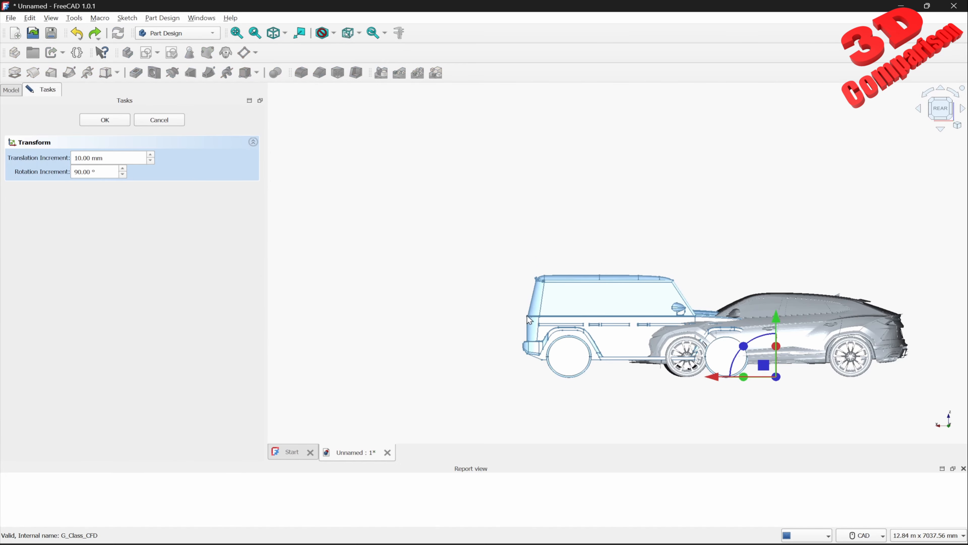
drag(717, 379, 546, 385)
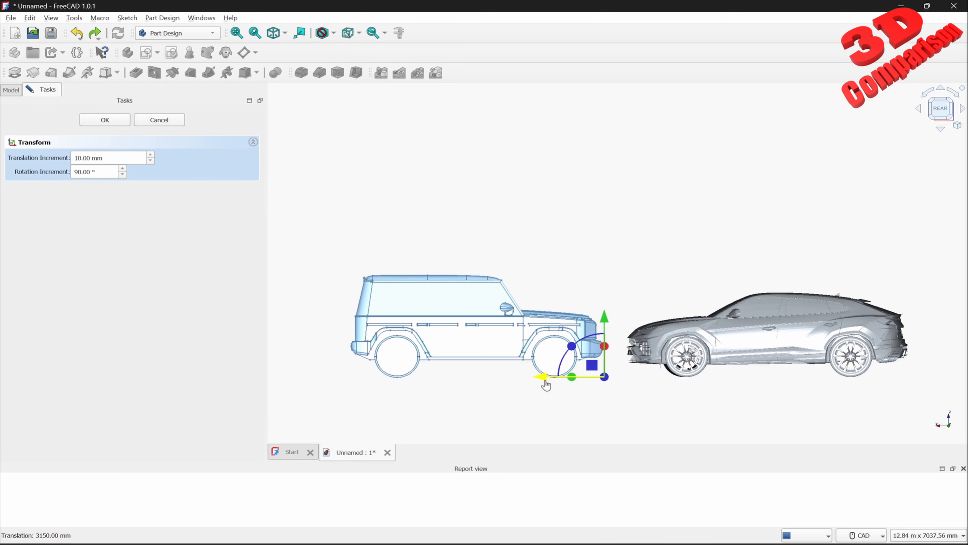
click(105, 120)
middle_drag(640, 304, 615, 326)
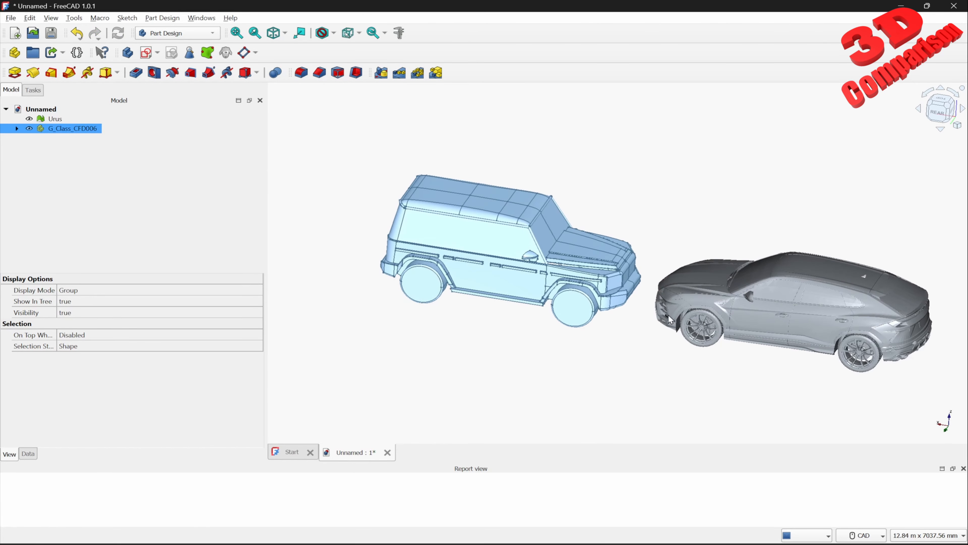
middle_drag(746, 316, 618, 316)
click(538, 365)
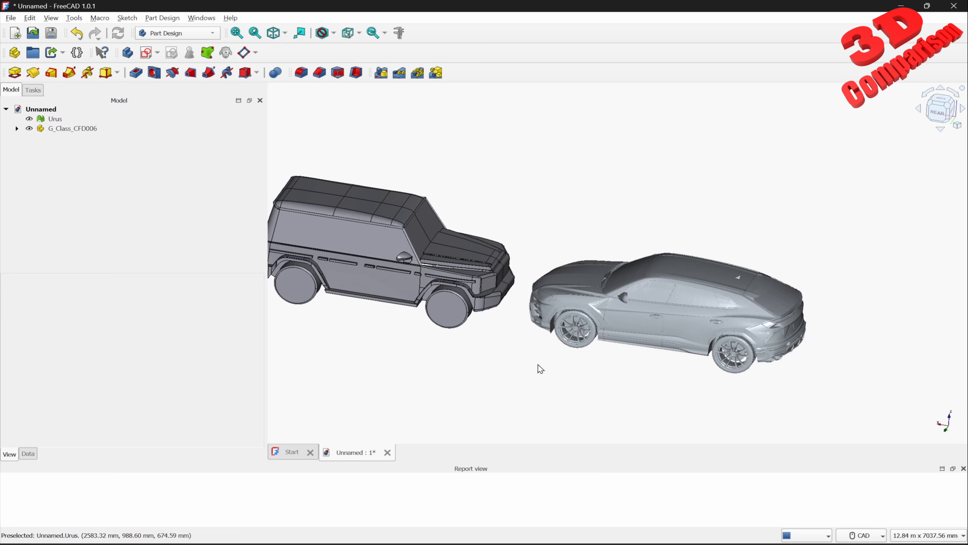
right_click(68, 128)
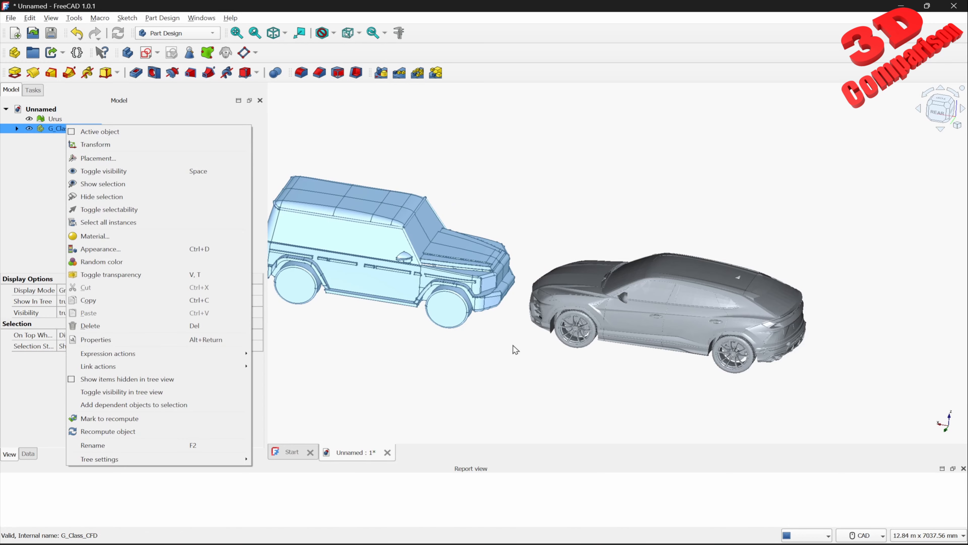
click(545, 352)
middle_drag(529, 345, 562, 340)
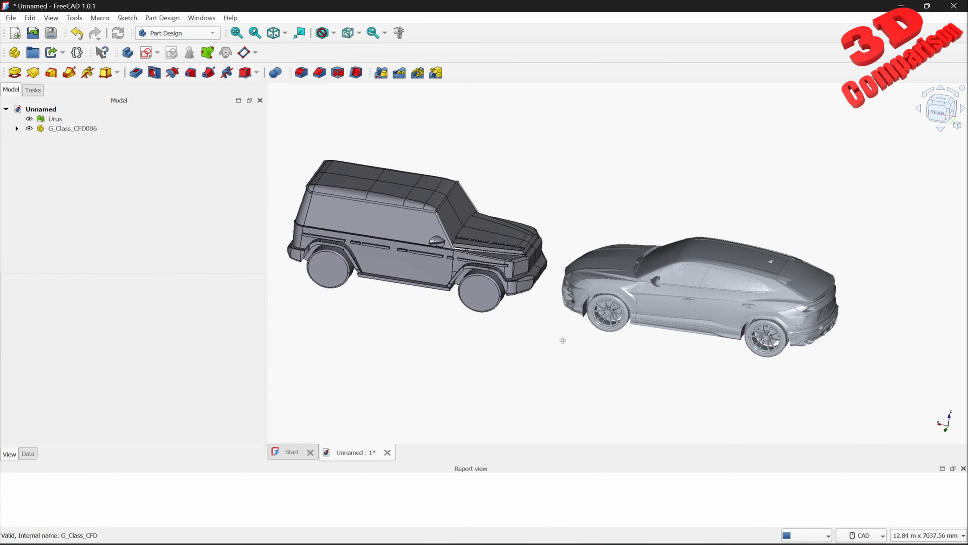